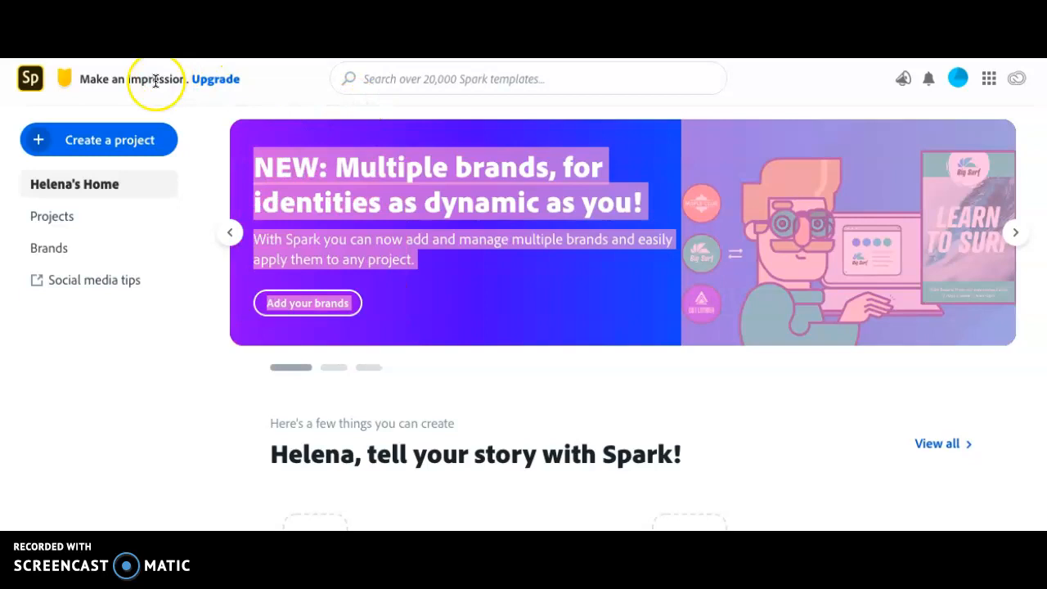
Create a new collage project without choosing photos, using the Poster size of 11 x 17 in.
{"action": "left_click", "coordinate": [43, 146]}
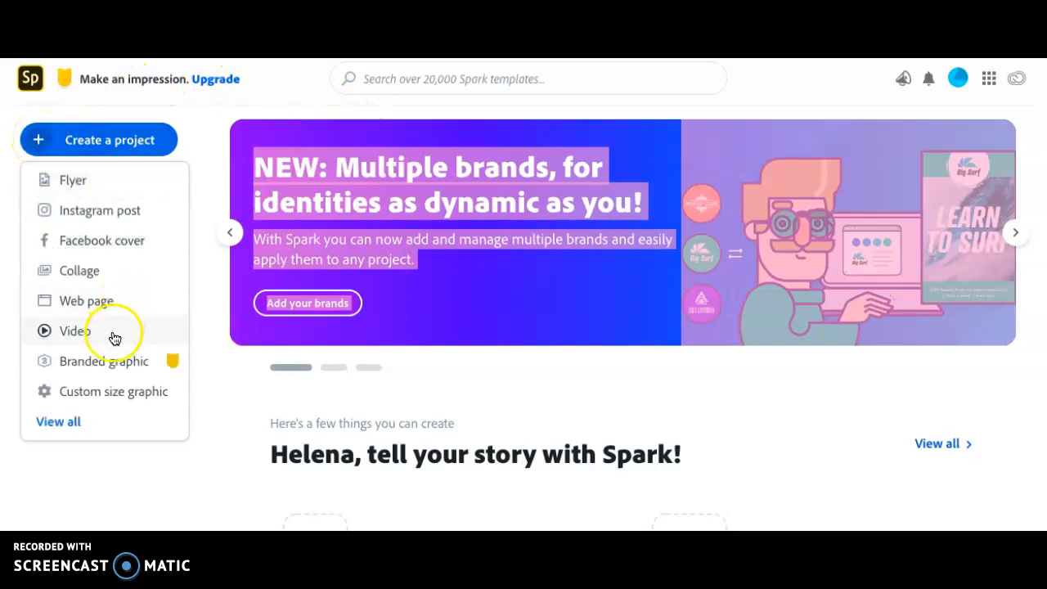
{"action": "left_click", "coordinate": [88, 271]}
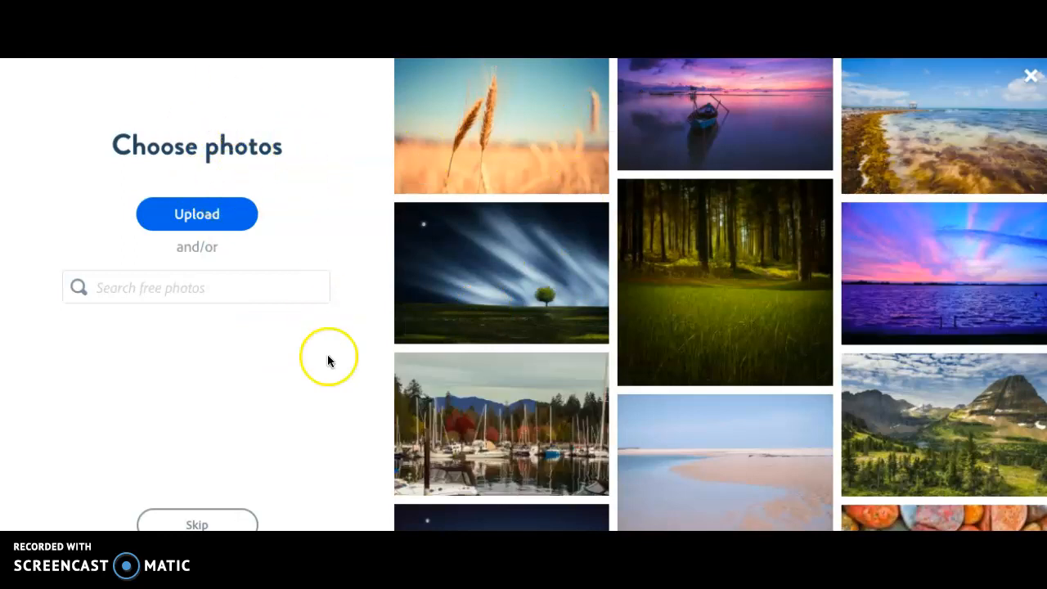
{"action": "left_click", "coordinate": [212, 517]}
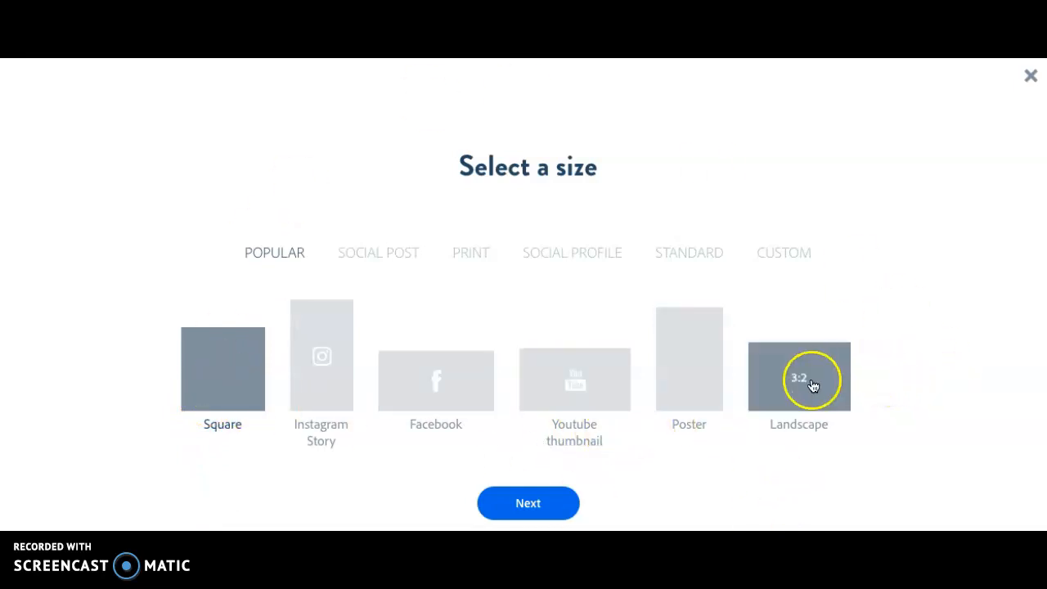
{"action": "left_click", "coordinate": [696, 334]}
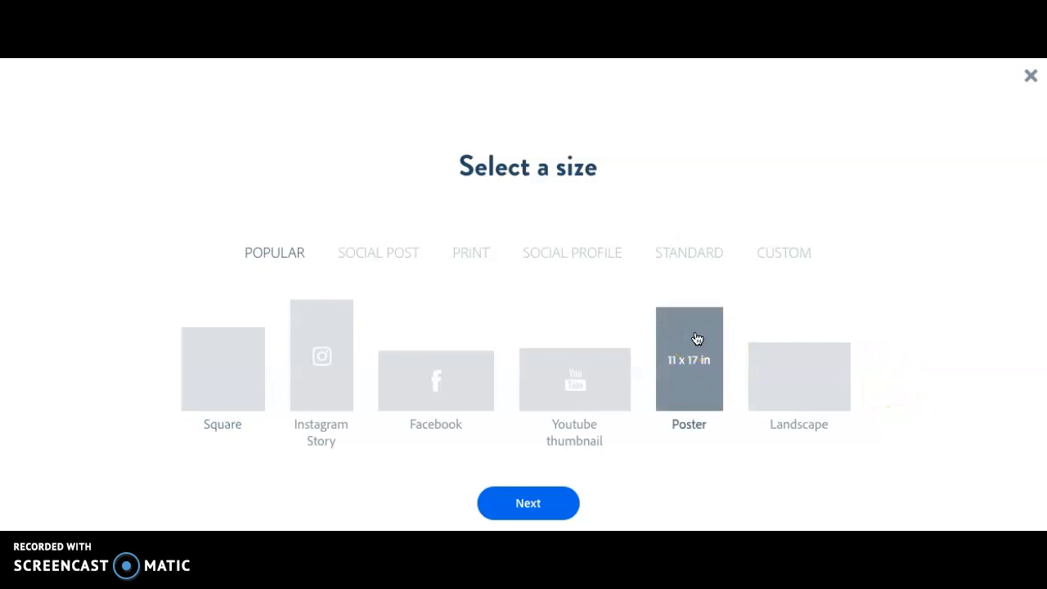
{"action": "left_click", "coordinate": [545, 500]}
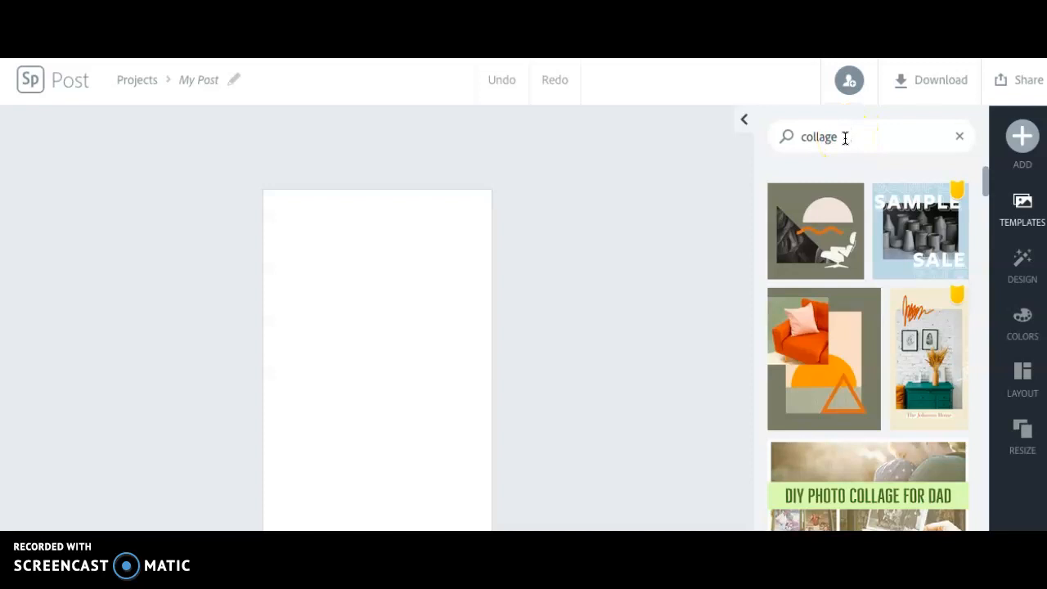
Browse the collage templates for a suitable photo grid design.
{"action": "scroll", "coordinate": [887, 348], "scroll_direction": "down", "scroll_amount": 5}
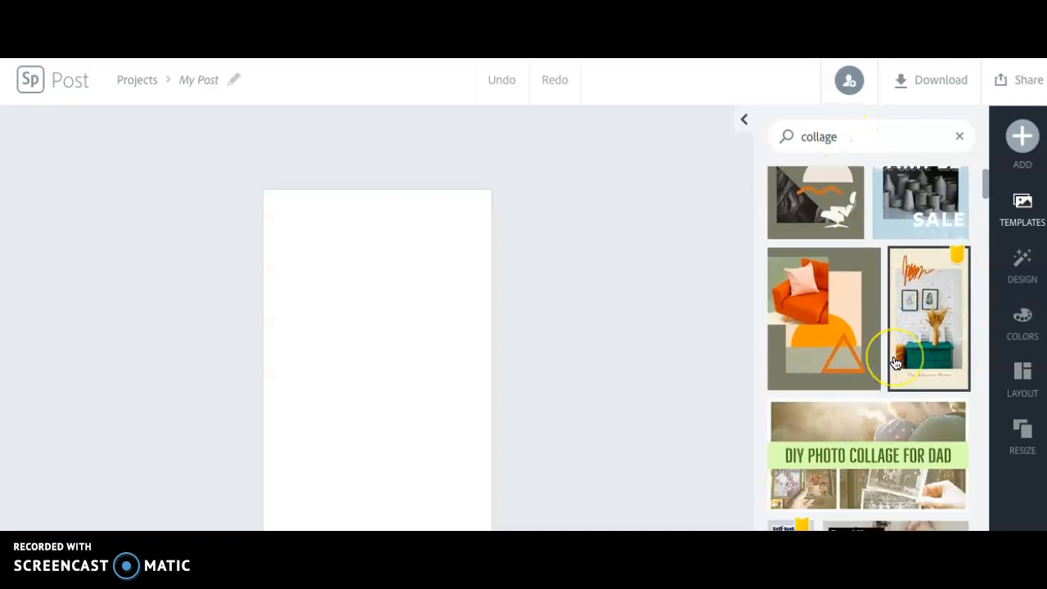
{"action": "scroll", "coordinate": [896, 364], "scroll_direction": "down", "scroll_amount": 5}
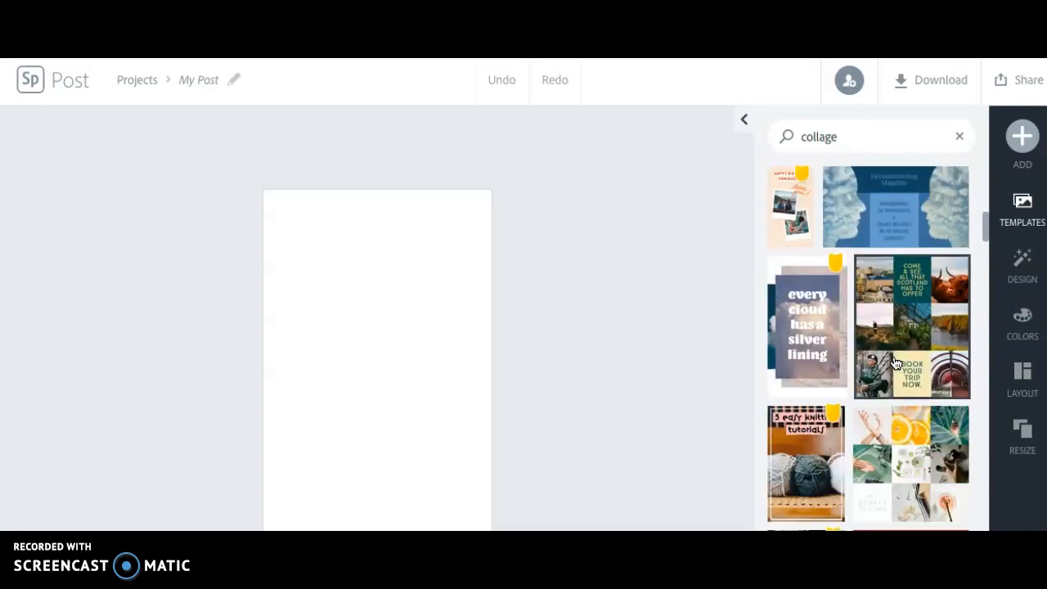
{"action": "scroll", "coordinate": [896, 363], "scroll_direction": "down", "scroll_amount": 2}
{"action": "left_click_drag", "start_coordinate": [893, 272], "coordinate": [861, 186]}
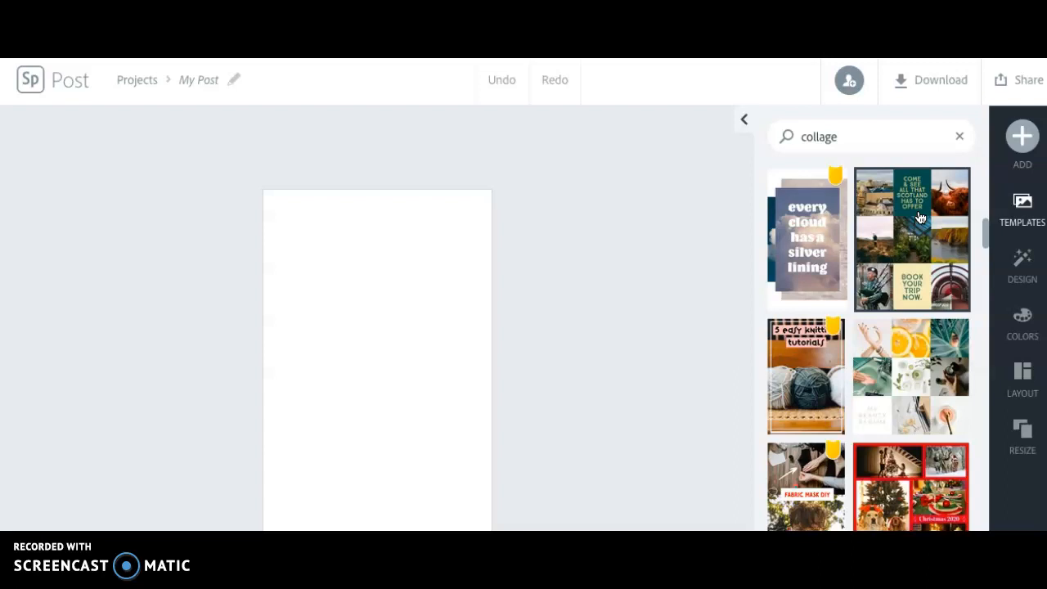
{"action": "scroll", "coordinate": [921, 217], "scroll_direction": "down", "scroll_amount": 5}
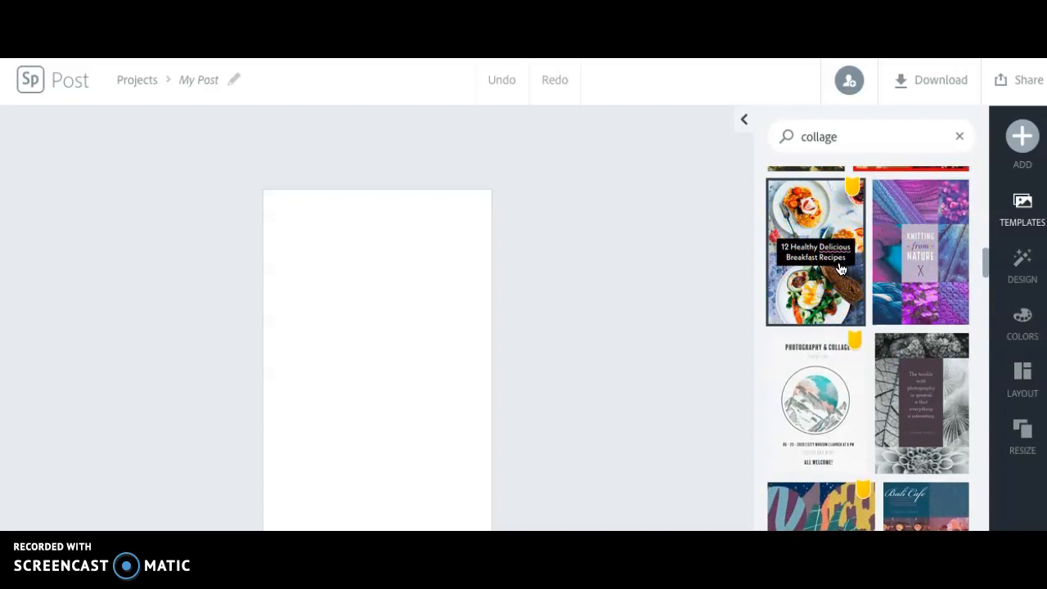
{"action": "scroll", "coordinate": [841, 269], "scroll_direction": "down", "scroll_amount": 3}
{"action": "scroll", "coordinate": [840, 269], "scroll_direction": "up", "scroll_amount": 5}
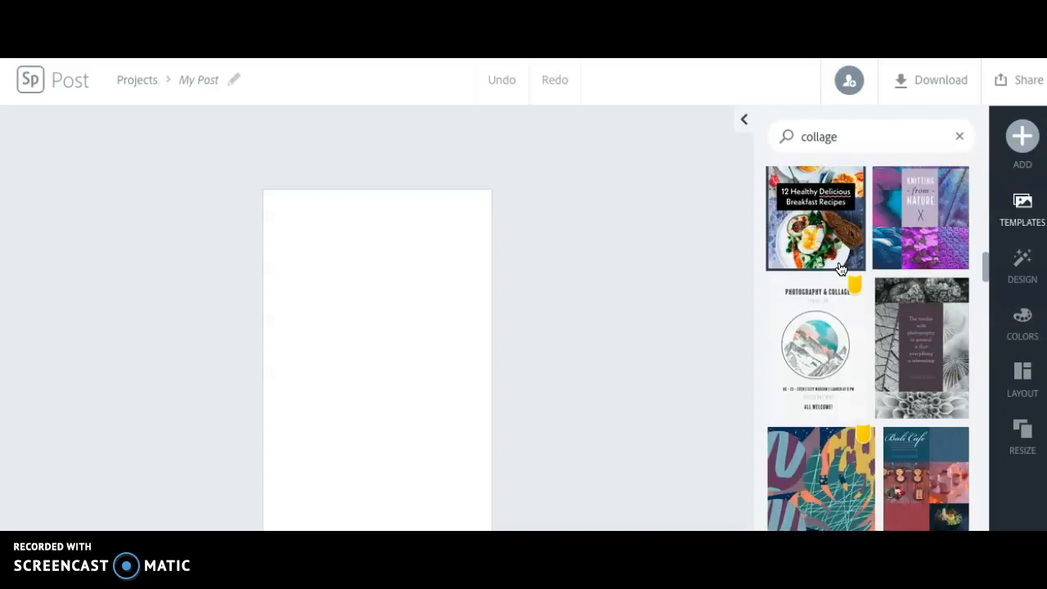
{"action": "scroll", "coordinate": [840, 269], "scroll_direction": "up", "scroll_amount": 2}
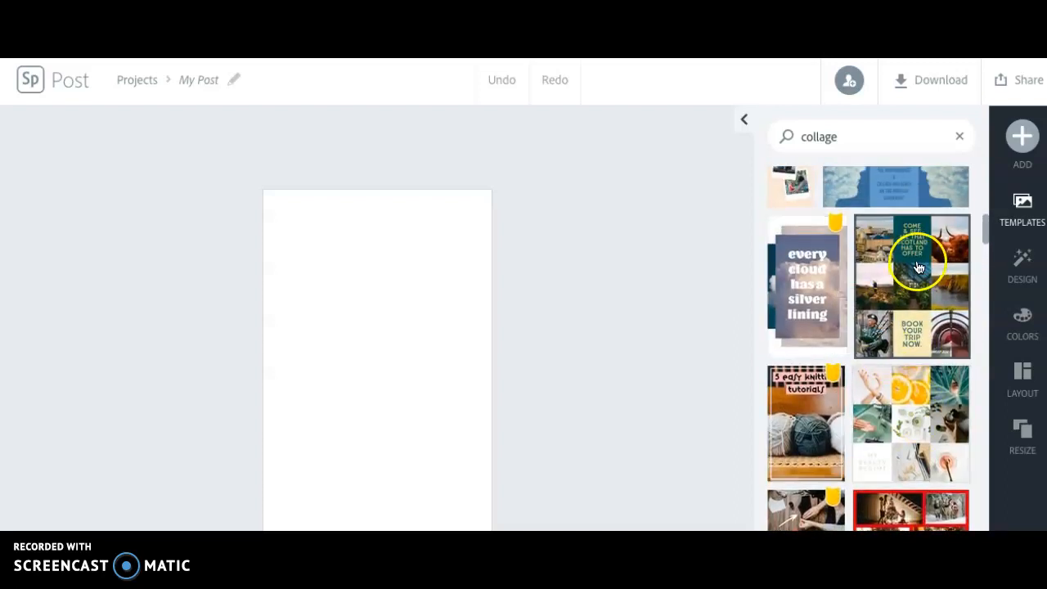
{"action": "scroll", "coordinate": [914, 290], "scroll_direction": "up", "scroll_amount": 4}
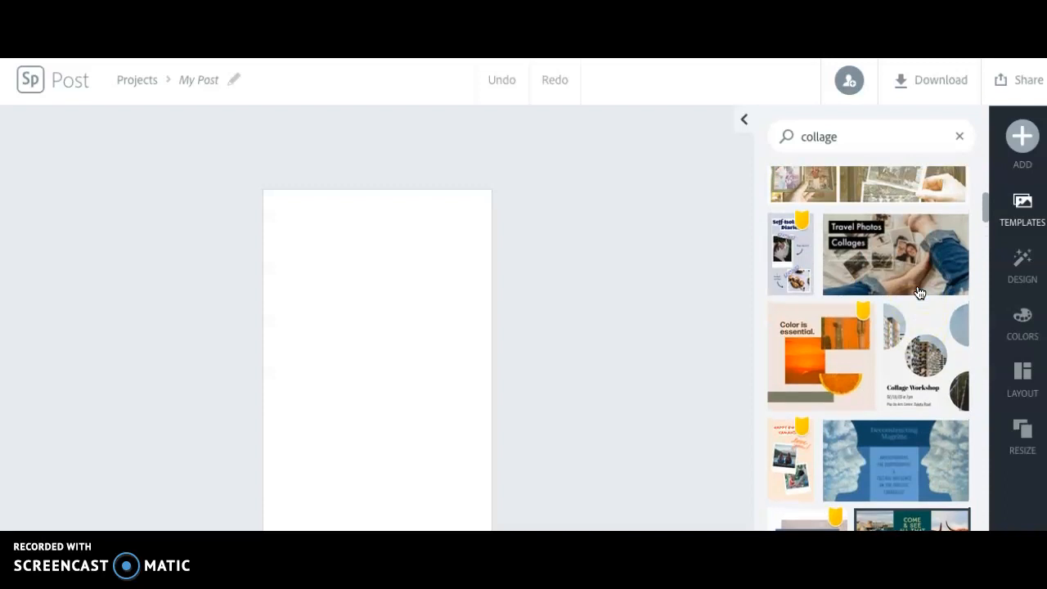
{"action": "scroll", "coordinate": [916, 287], "scroll_direction": "up", "scroll_amount": 1}
Create the project from the nine-tile Scotland travel template.
{"action": "scroll", "coordinate": [915, 279], "scroll_direction": "down", "scroll_amount": 2}
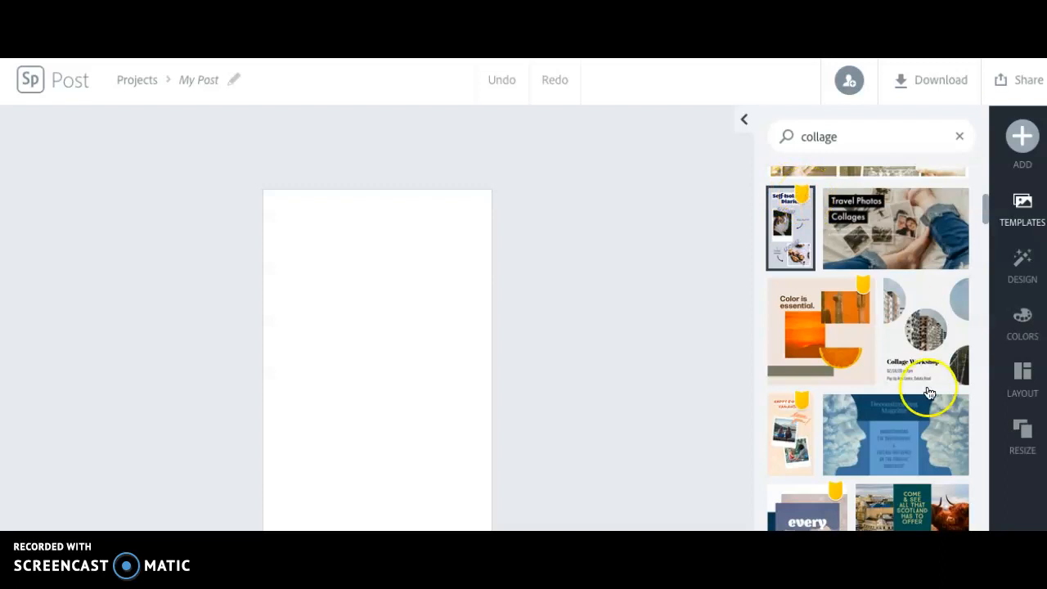
{"action": "scroll", "coordinate": [925, 393], "scroll_direction": "down", "scroll_amount": 3}
{"action": "left_click", "coordinate": [928, 296]}
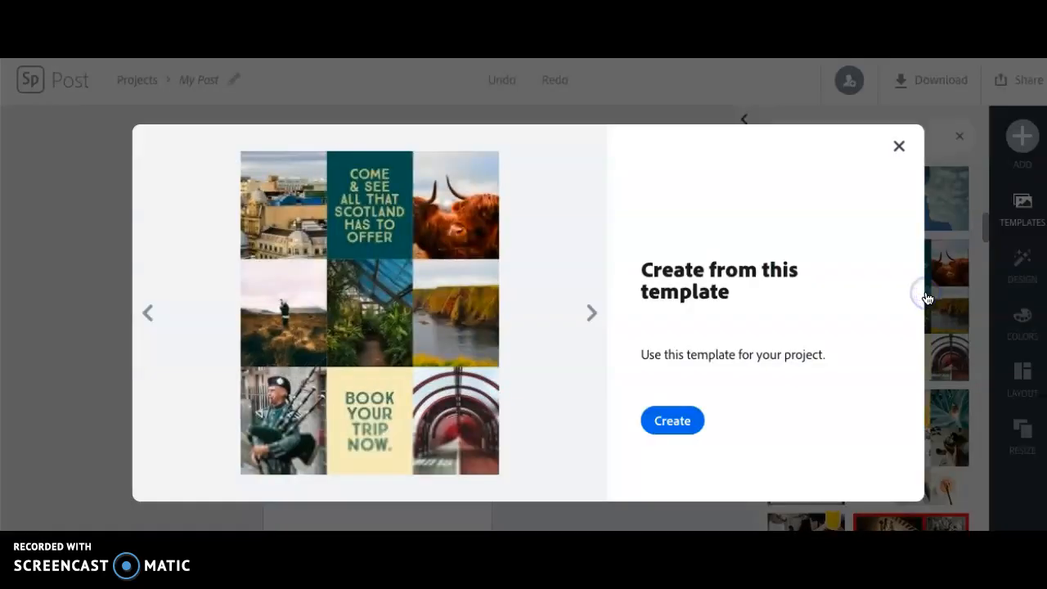
{"action": "left_click", "coordinate": [671, 420]}
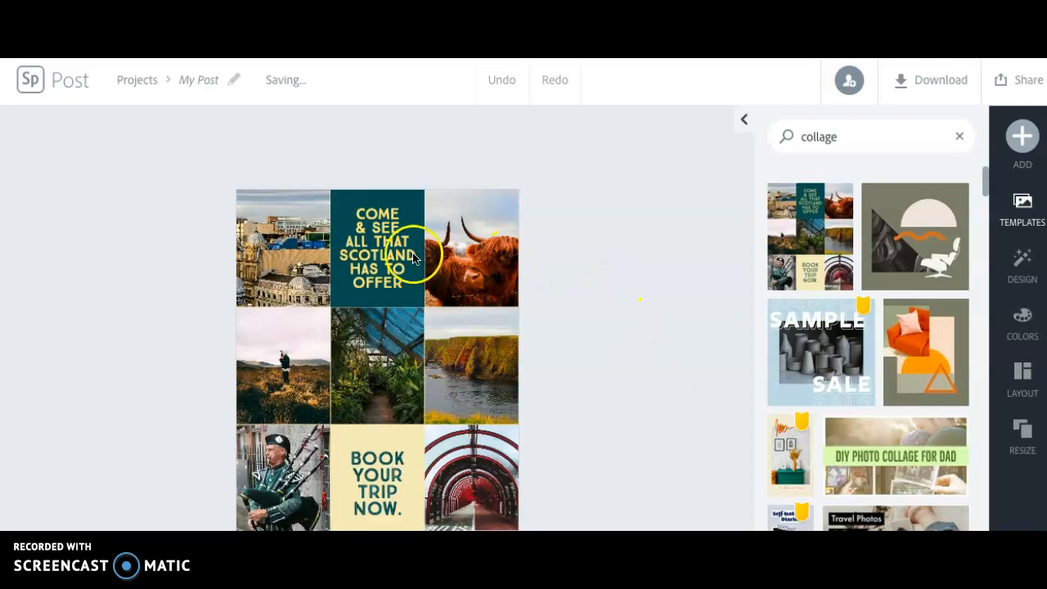
Replace the "Come & see all that Scotland has to offer" text with "GILGAMEŠ".
{"action": "left_click", "coordinate": [367, 244]}
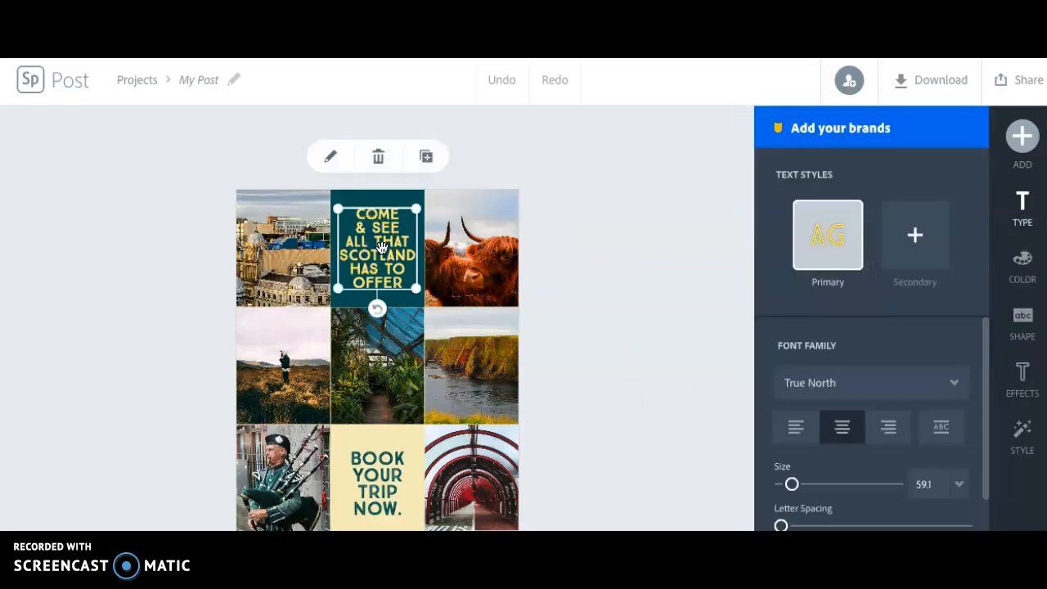
{"action": "left_click", "coordinate": [388, 260]}
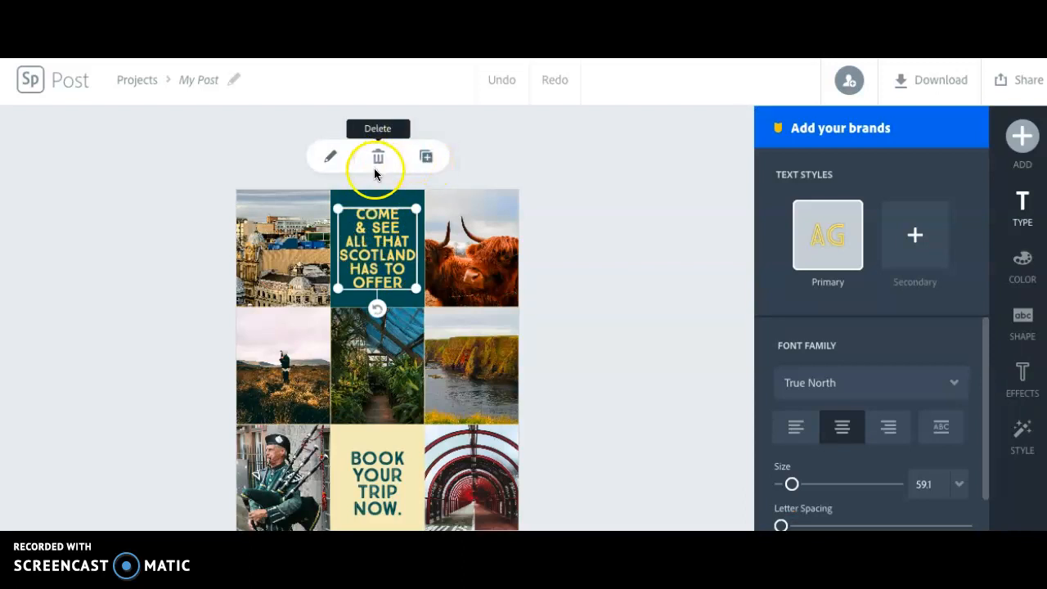
{"action": "left_click", "coordinate": [331, 159]}
{"action": "left_click_drag", "start_coordinate": [696, 257], "coordinate": [264, 201]}
{"action": "type", "text": "Gl"}
{"action": "key", "text": "BackSpace"}
{"action": "type", "text": "IL"}
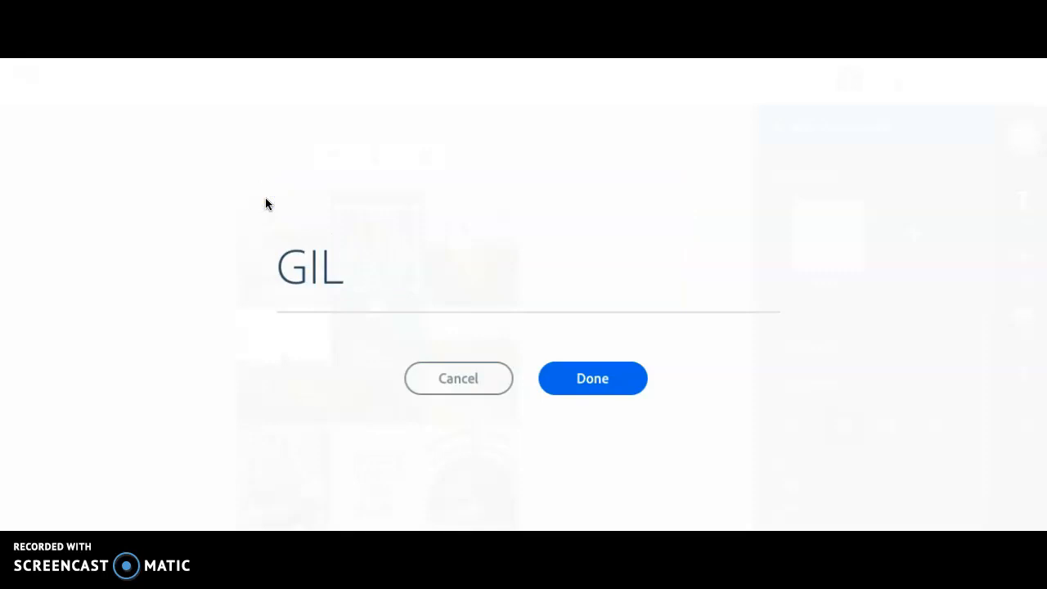
{"action": "type", "text": "GAME"}
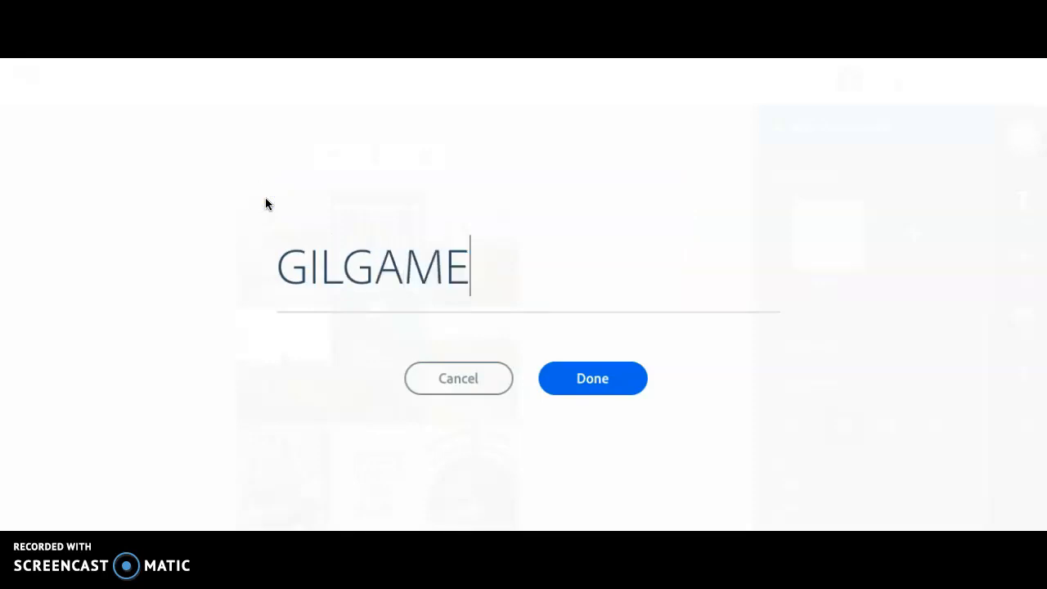
{"action": "type", "text": "Š"}
{"action": "left_click", "coordinate": [607, 393]}
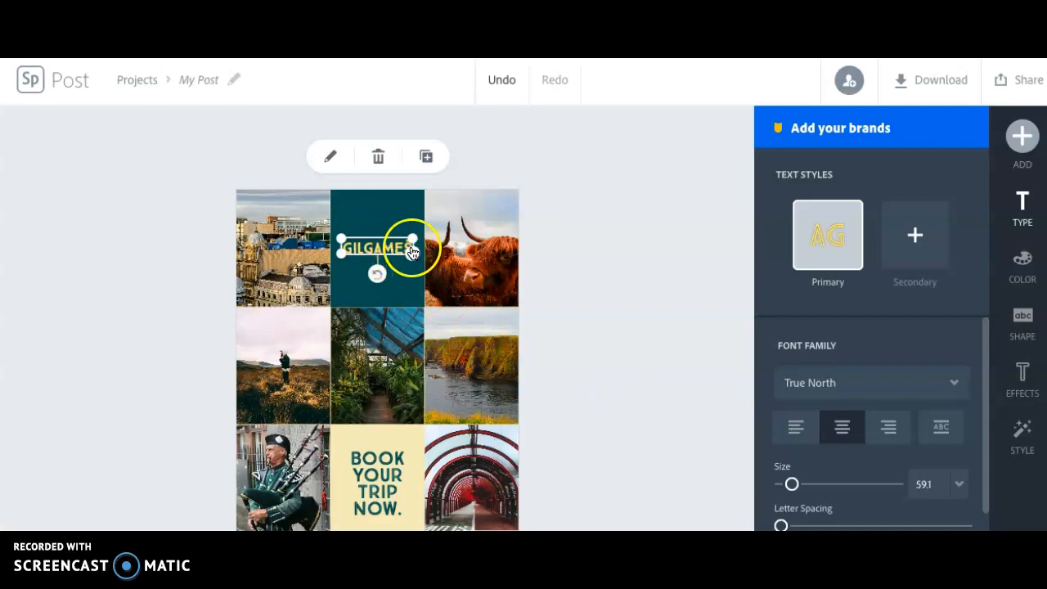
Set the font size of the GILGAMEŠ text to 58 and deselect it.
{"action": "left_click", "coordinate": [831, 260]}
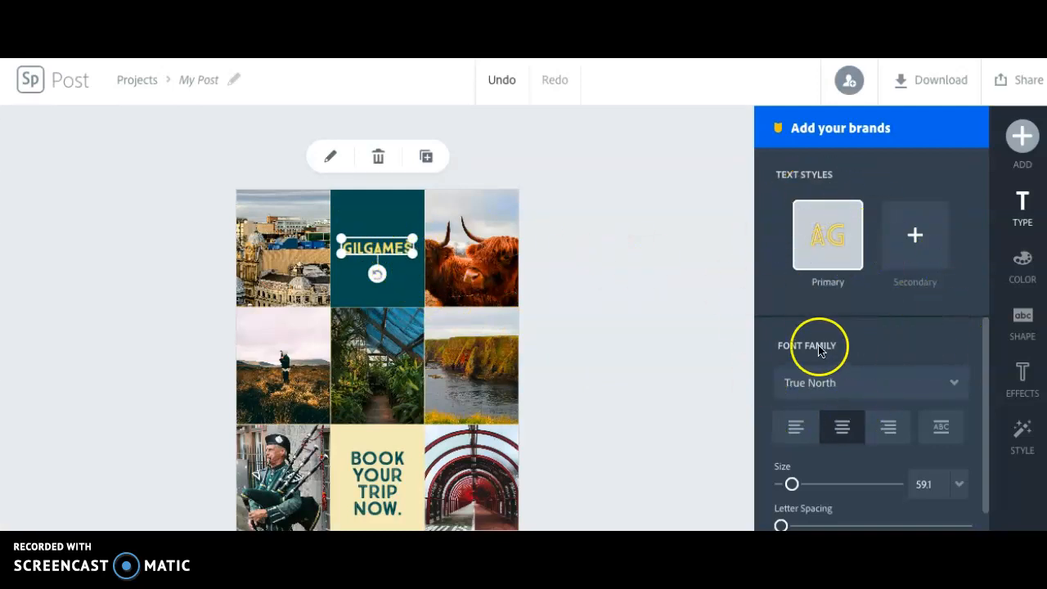
{"action": "mouse_move", "coordinate": [791, 489]}
{"action": "left_mouse_down"}
{"action": "mouse_move", "coordinate": [818, 486]}
{"action": "mouse_move", "coordinate": [789, 492]}
{"action": "left_mouse_up"}
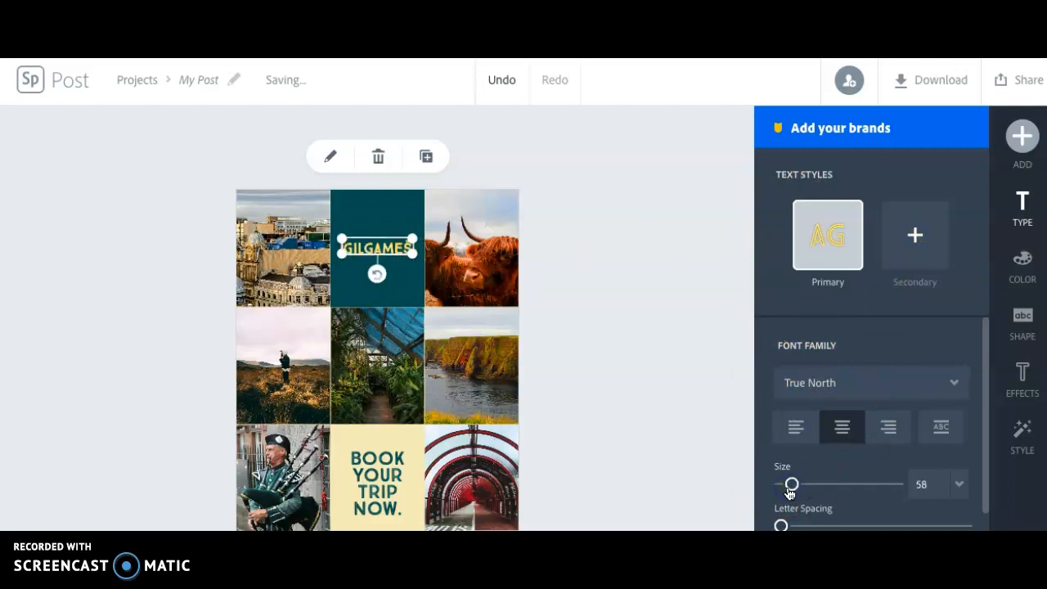
{"action": "left_click", "coordinate": [282, 247]}
{"action": "left_click", "coordinate": [206, 187]}
{"action": "left_click", "coordinate": [243, 214]}
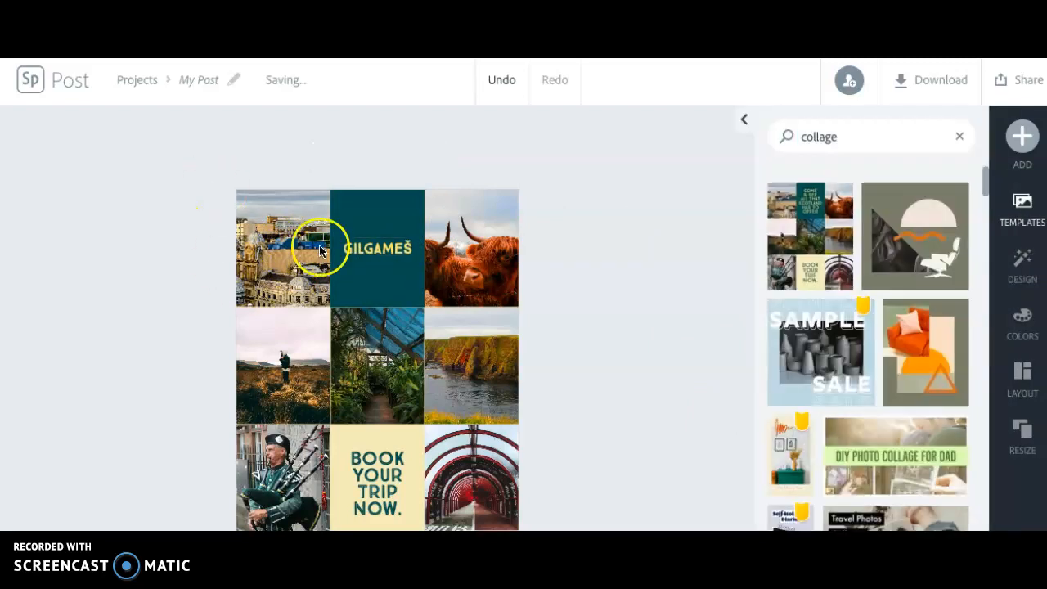
Delete the cityscape photo from the collage's top-left tile and select the emptied tile.
{"action": "left_click", "coordinate": [286, 237]}
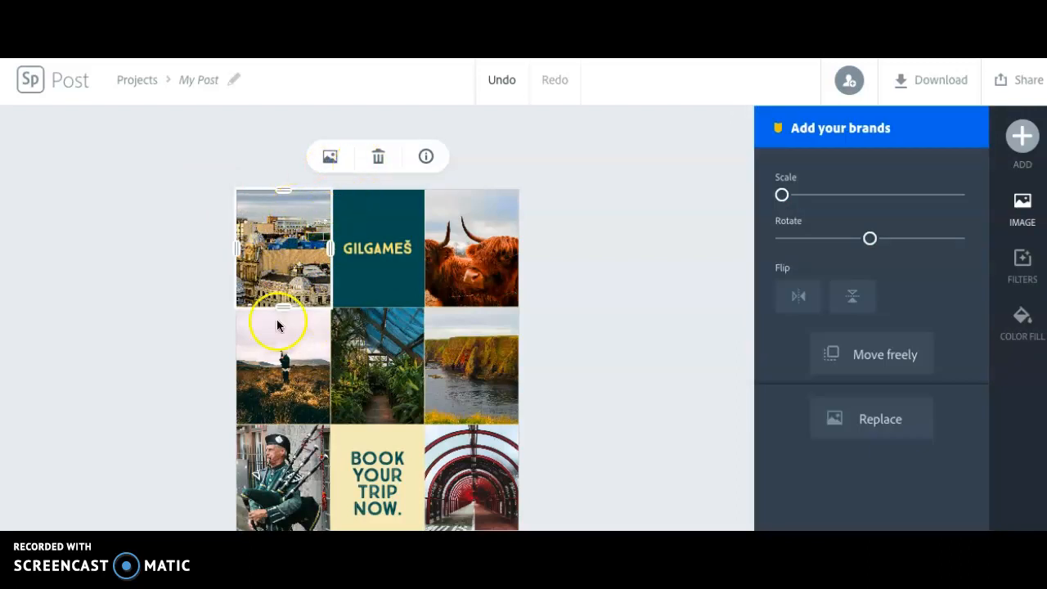
{"action": "left_click", "coordinate": [379, 155]}
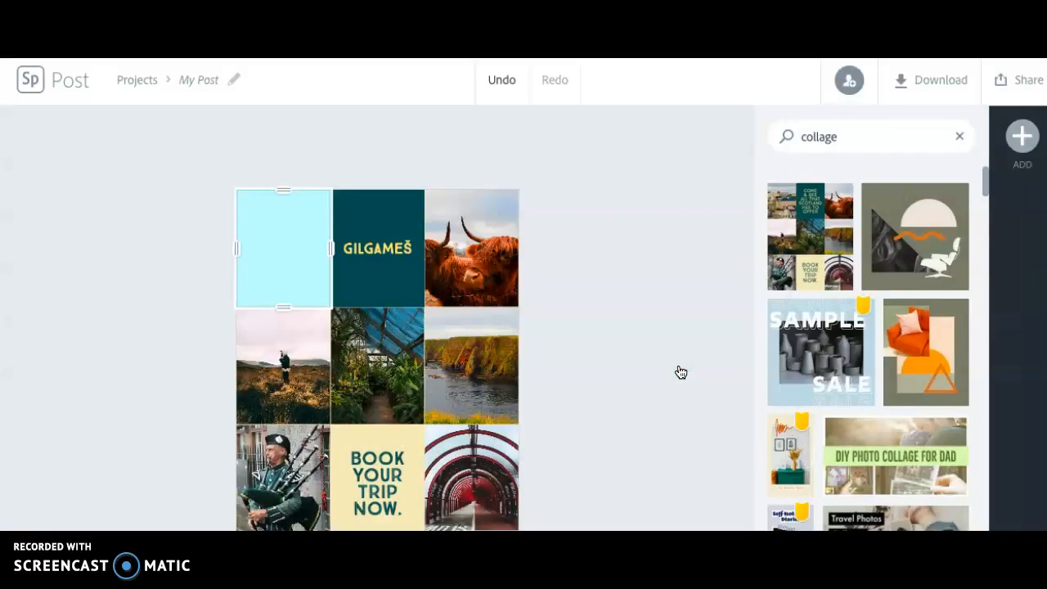
{"action": "left_click", "coordinate": [316, 230]}
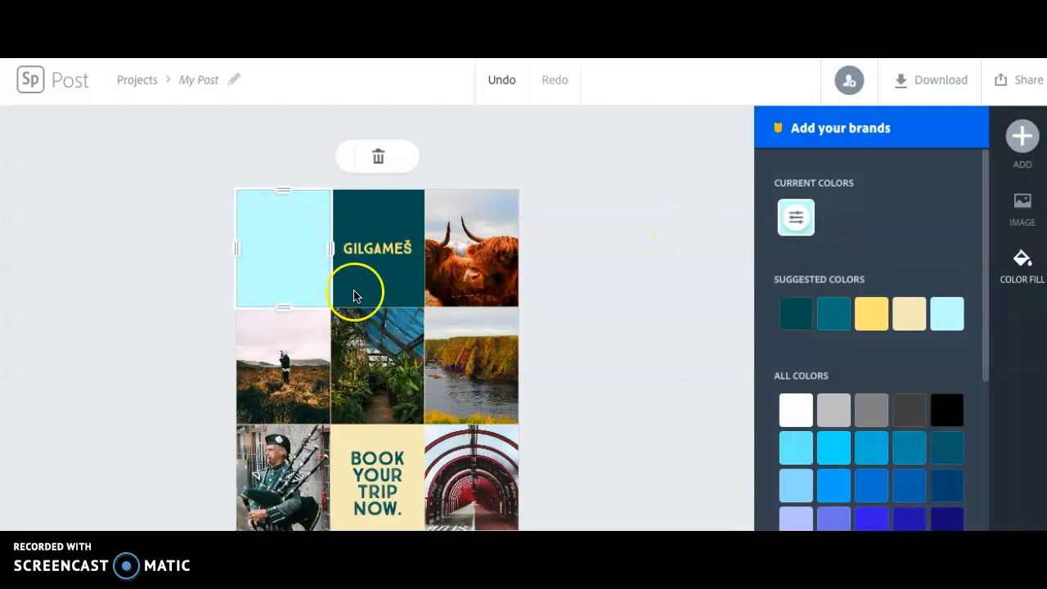
Search the free photos for "STARS" to add a new picture.
{"action": "left_click", "coordinate": [1021, 139]}
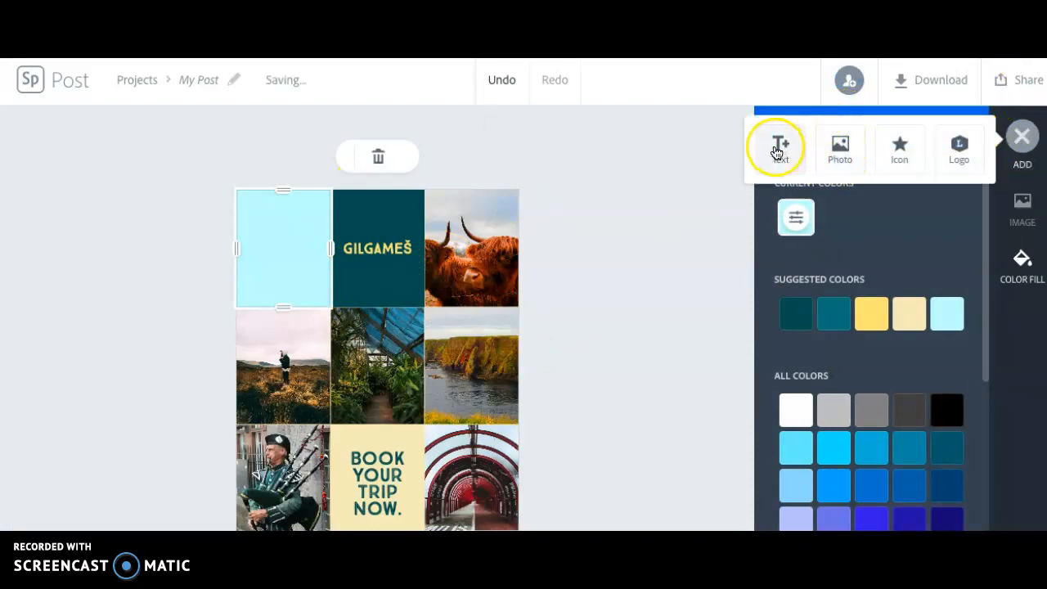
{"action": "left_click", "coordinate": [841, 162]}
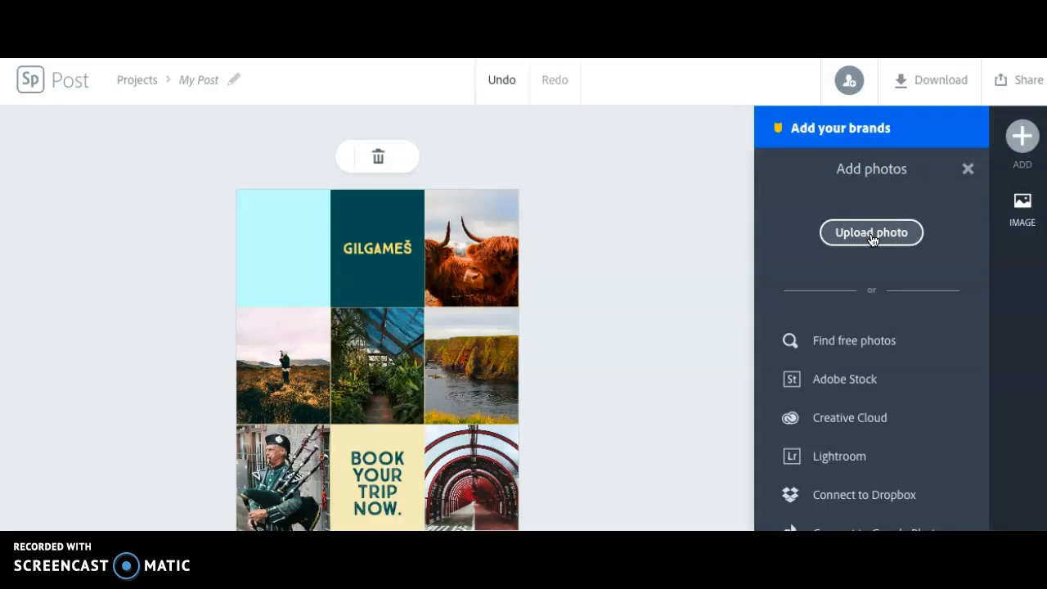
{"action": "left_click", "coordinate": [861, 344]}
{"action": "left_click", "coordinate": [823, 203]}
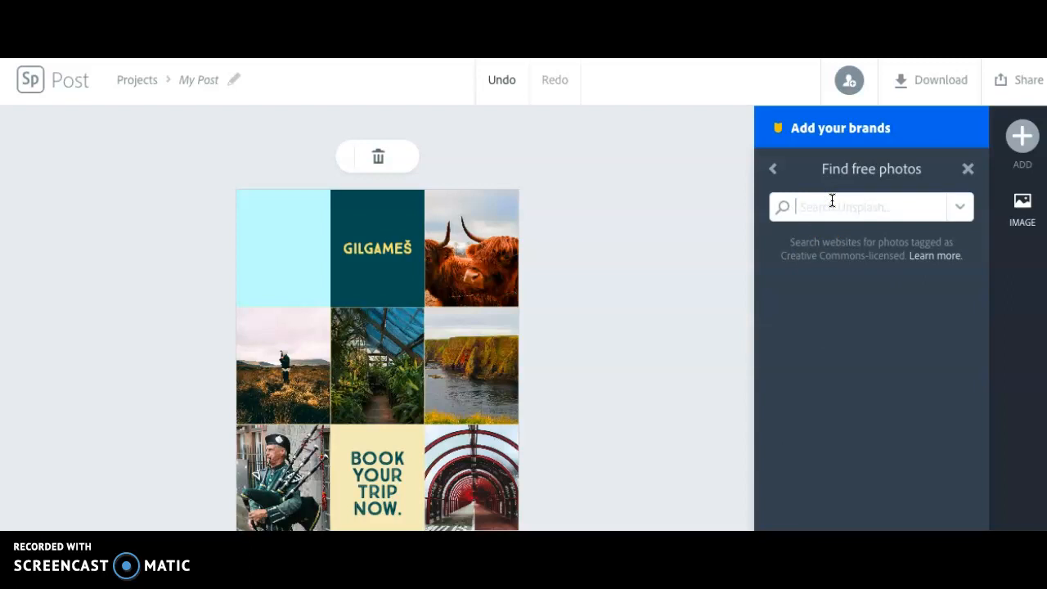
{"action": "type", "text": "STARS"}
{"action": "key", "text": "Return"}
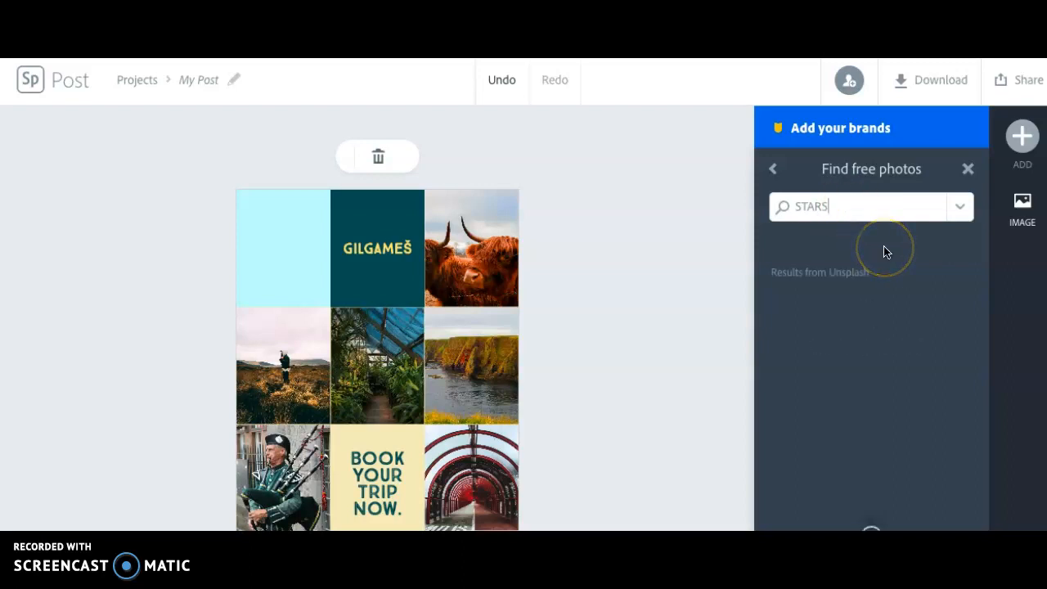
Add the photo of a bright star cluster on black to the collage, filling the empty top-left tile.
{"action": "scroll", "coordinate": [916, 349], "scroll_direction": "down", "scroll_amount": 2}
{"action": "scroll", "coordinate": [917, 349], "scroll_direction": "down", "scroll_amount": 5}
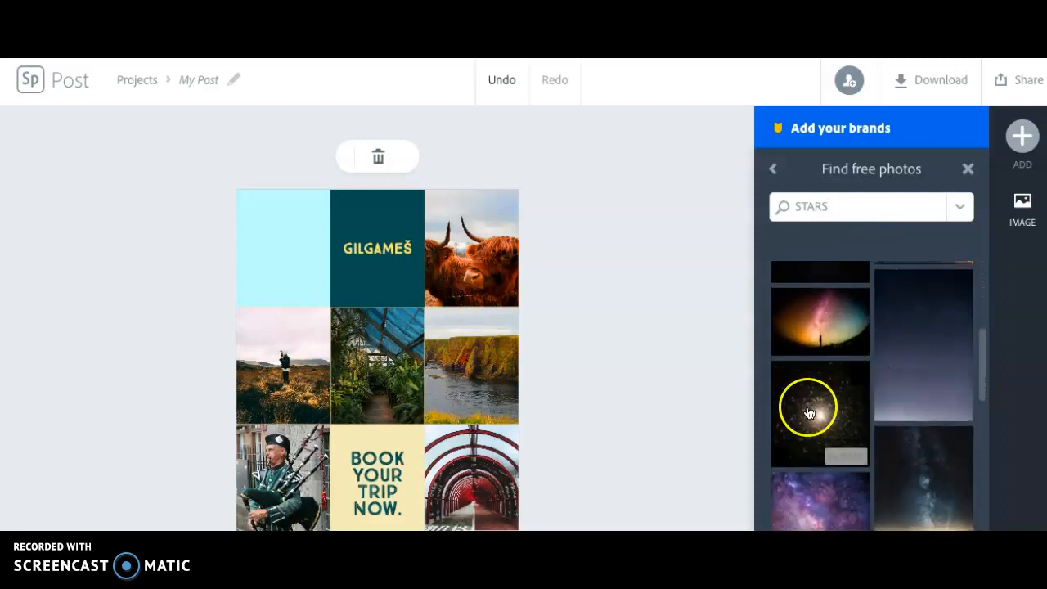
{"action": "left_click", "coordinate": [809, 413]}
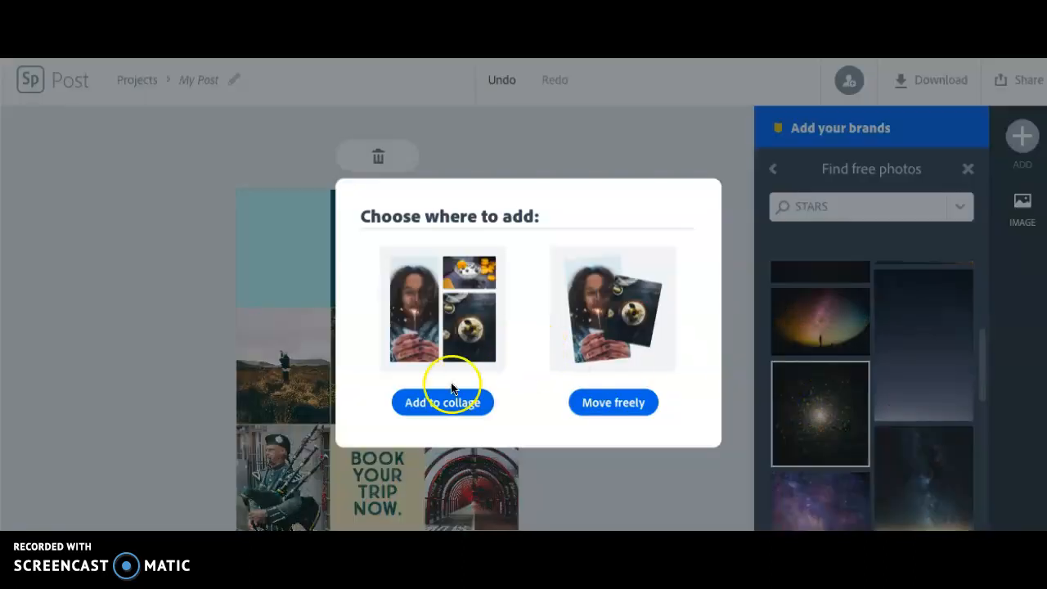
{"action": "left_click", "coordinate": [437, 406]}
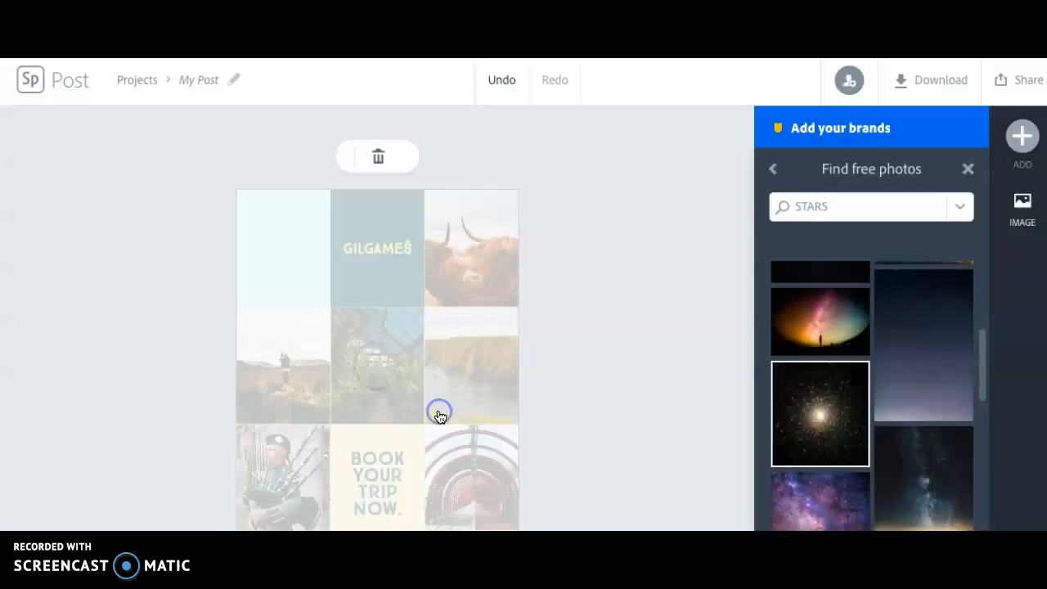
{"action": "left_click", "coordinate": [304, 241]}
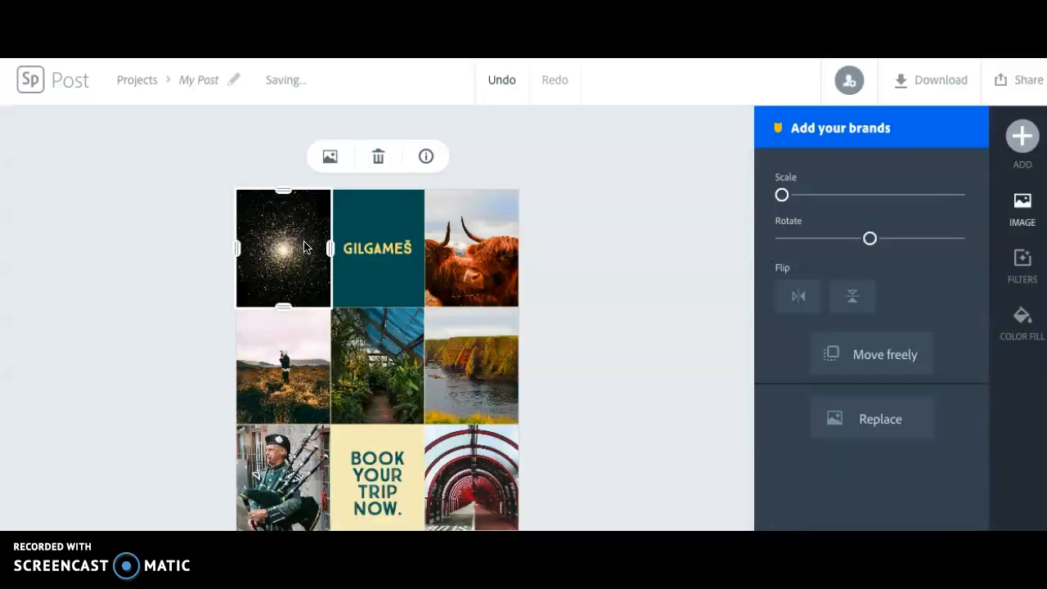
Delete the highland cattle photo from the collage's top-right tile, removing only the content and keeping the cell.
{"action": "left_click", "coordinate": [503, 252]}
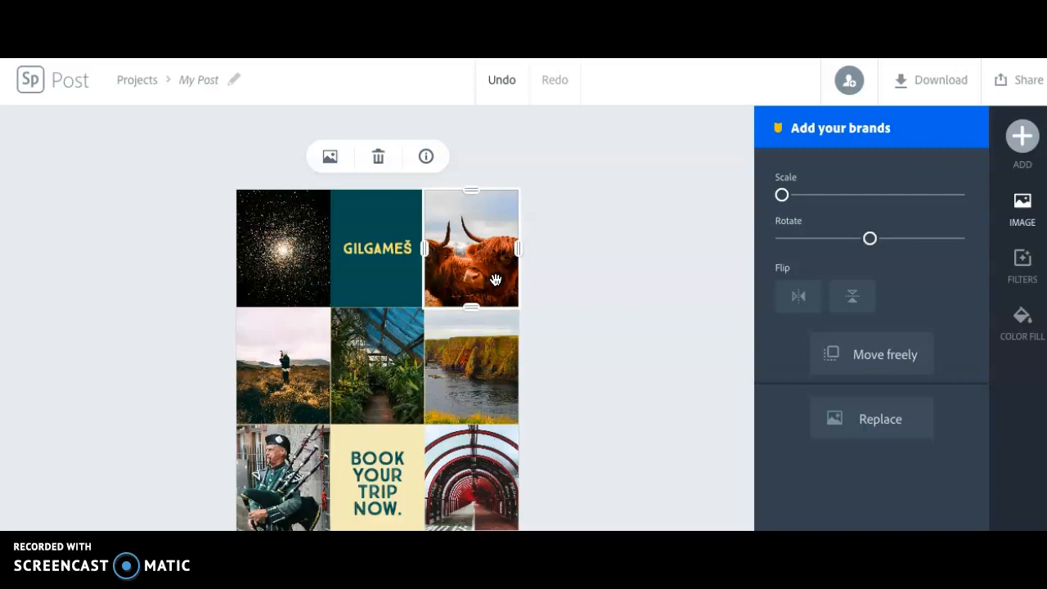
{"action": "left_click", "coordinate": [379, 156]}
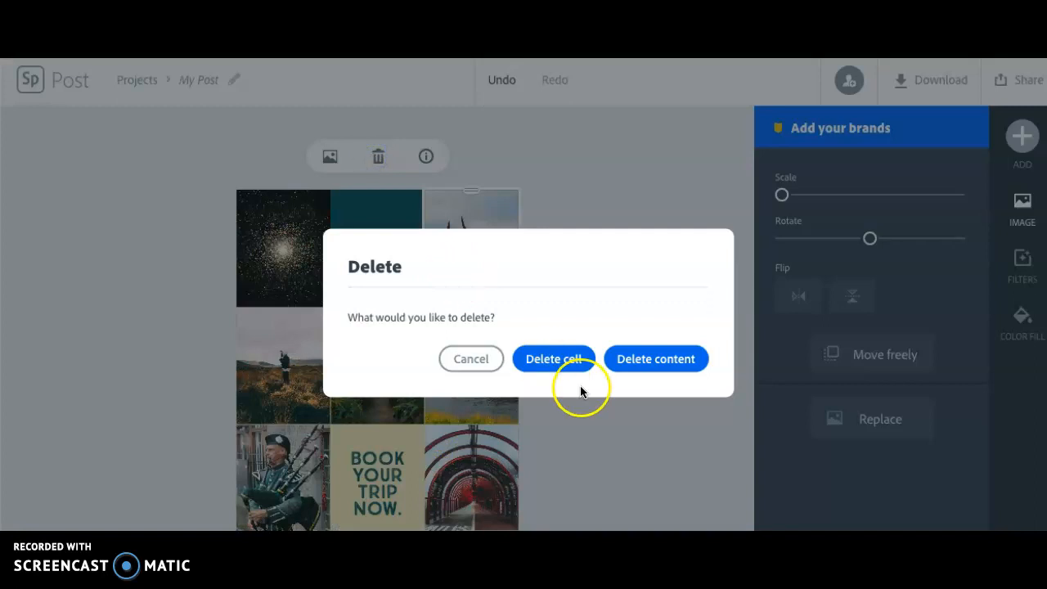
{"action": "left_click", "coordinate": [664, 361]}
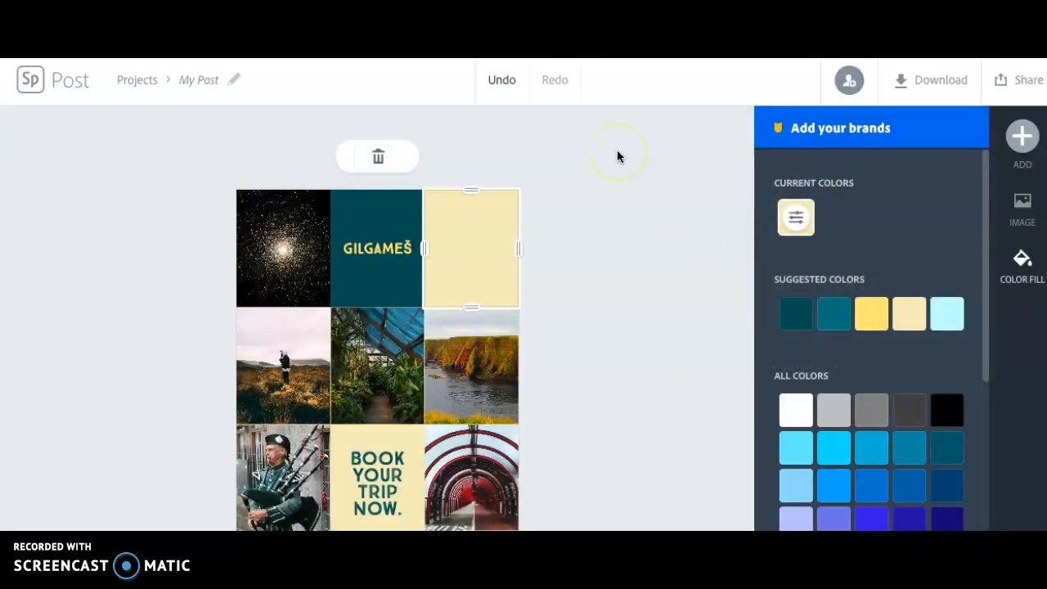
Search the icon library for "pen" to add an icon to the collage.
{"action": "left_click", "coordinate": [1022, 136]}
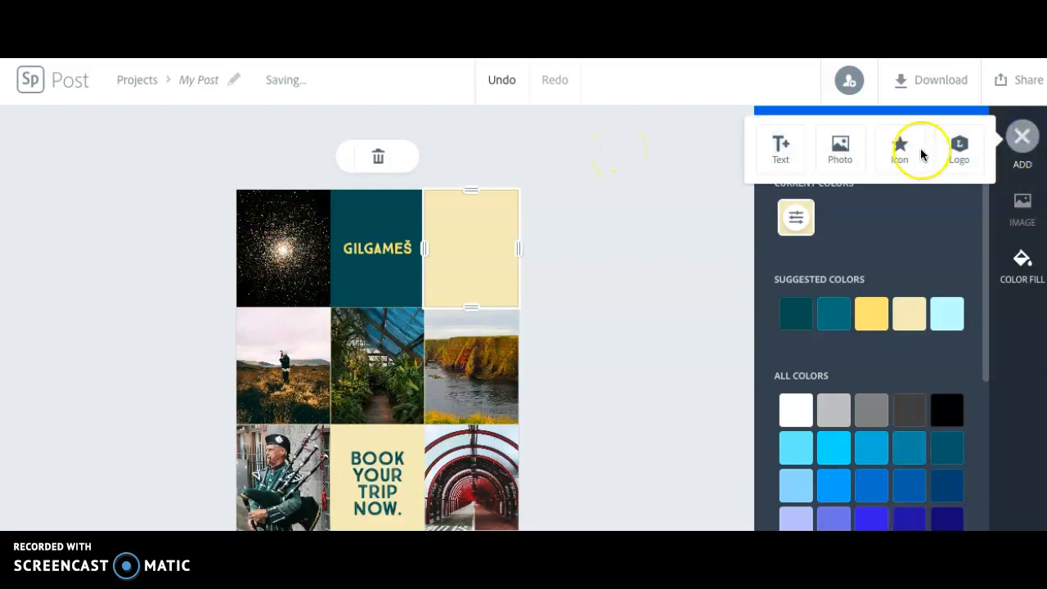
{"action": "left_click", "coordinate": [900, 152]}
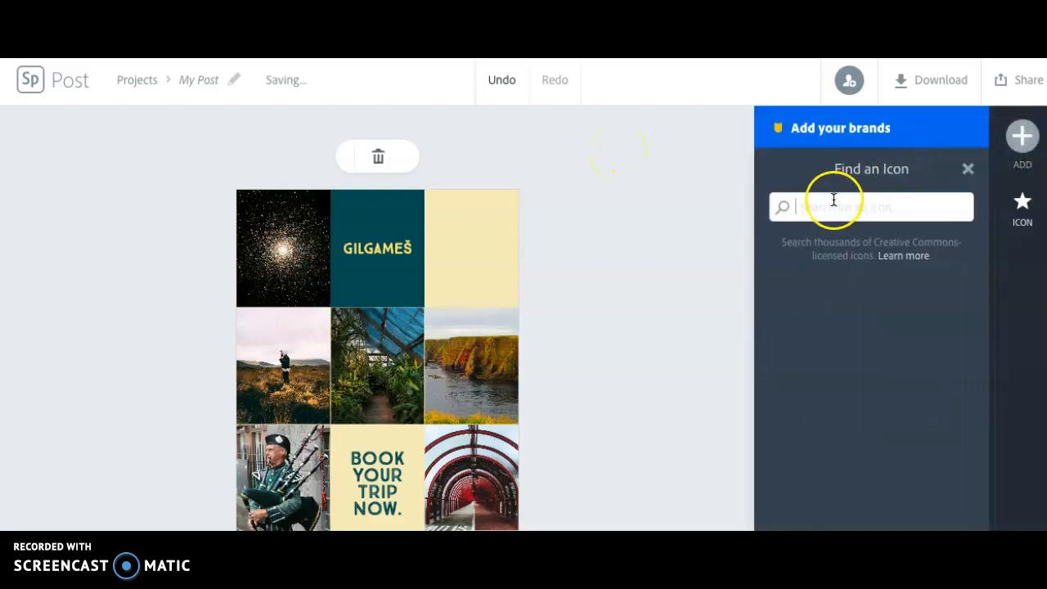
{"action": "type", "text": "pen"}
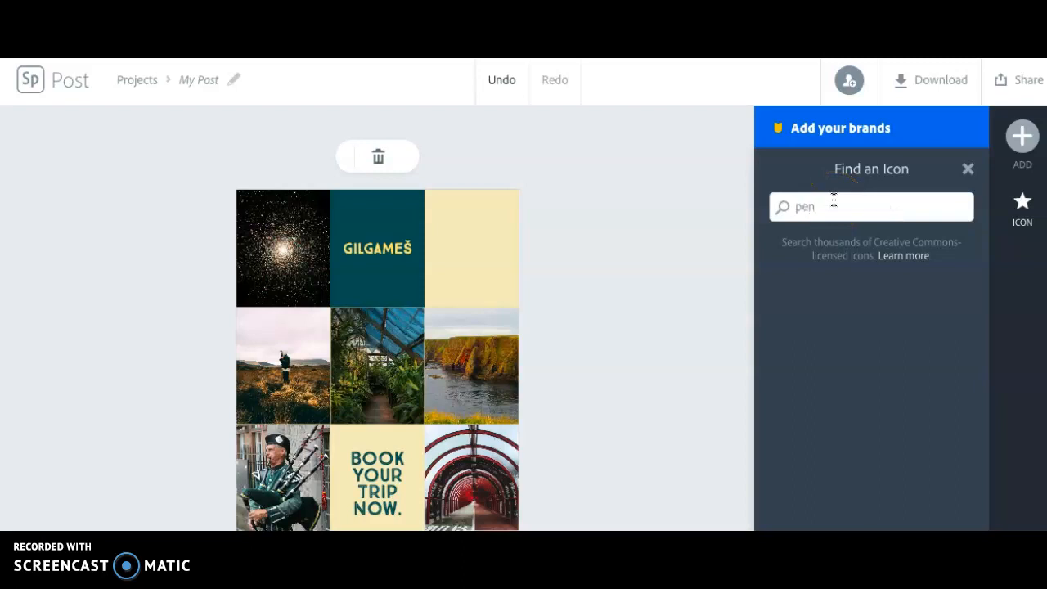
{"action": "key", "text": "Return"}
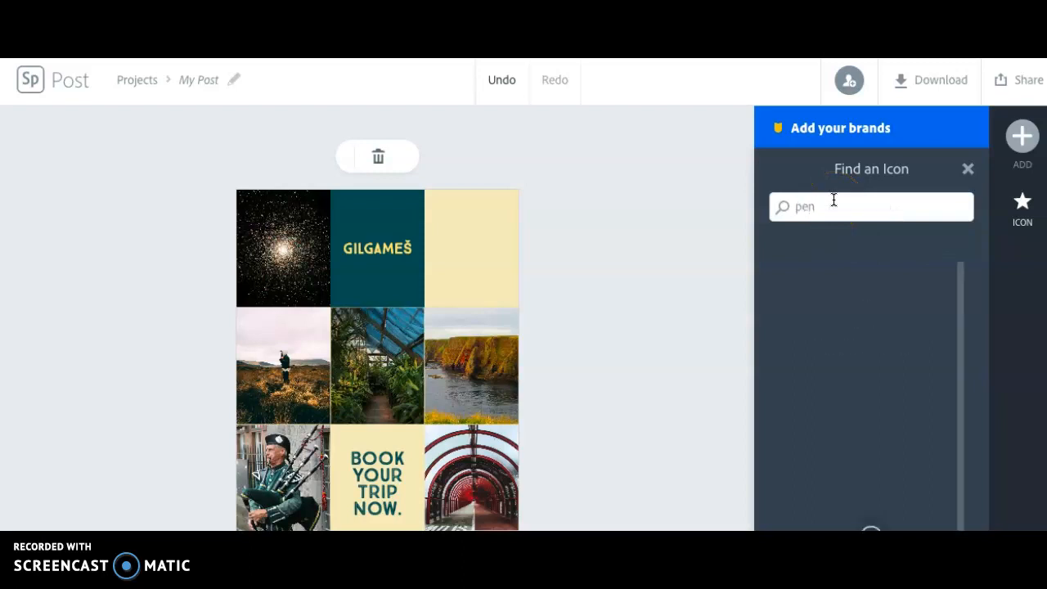
{"action": "left_click", "coordinate": [804, 224]}
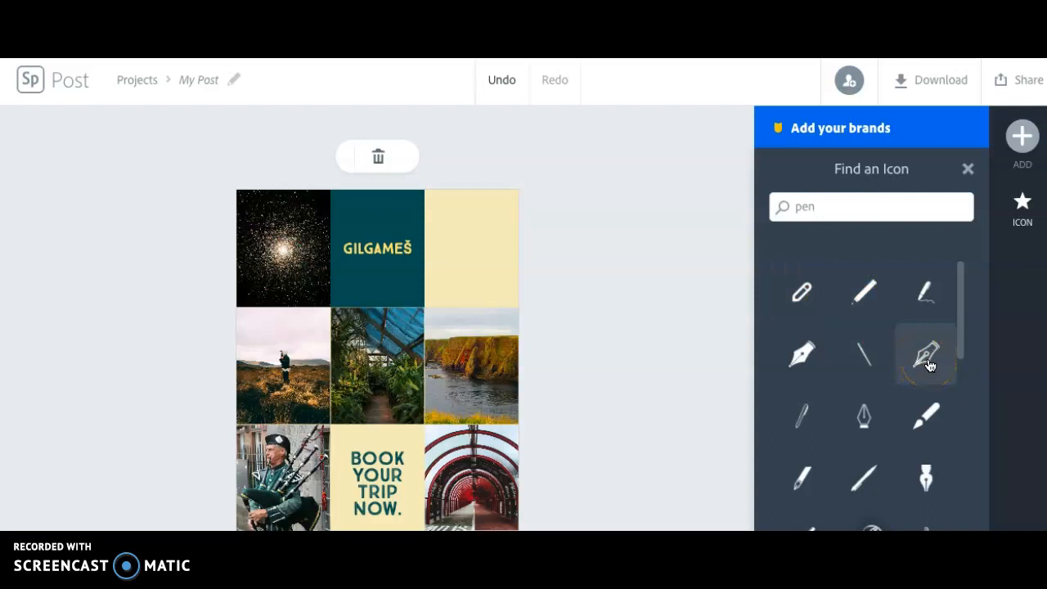
Add the solid diagonal pencil icon, fit it centrally within the collage's empty top-right tile, and deselect it.
{"action": "scroll", "coordinate": [930, 364], "scroll_direction": "down", "scroll_amount": 1}
{"action": "scroll", "coordinate": [930, 365], "scroll_direction": "down", "scroll_amount": 5}
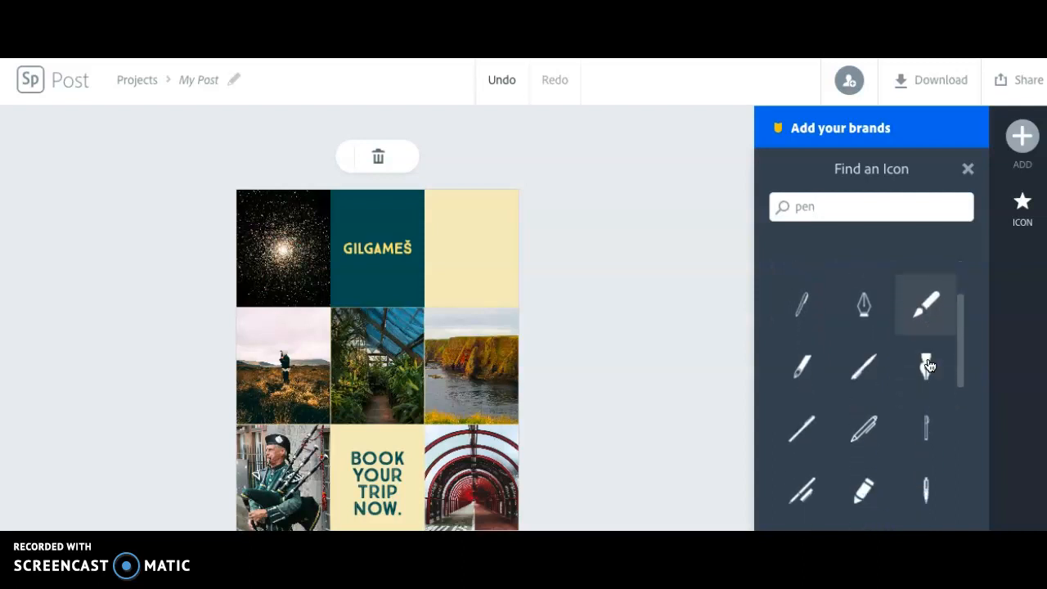
{"action": "scroll", "coordinate": [930, 366], "scroll_direction": "up", "scroll_amount": 5}
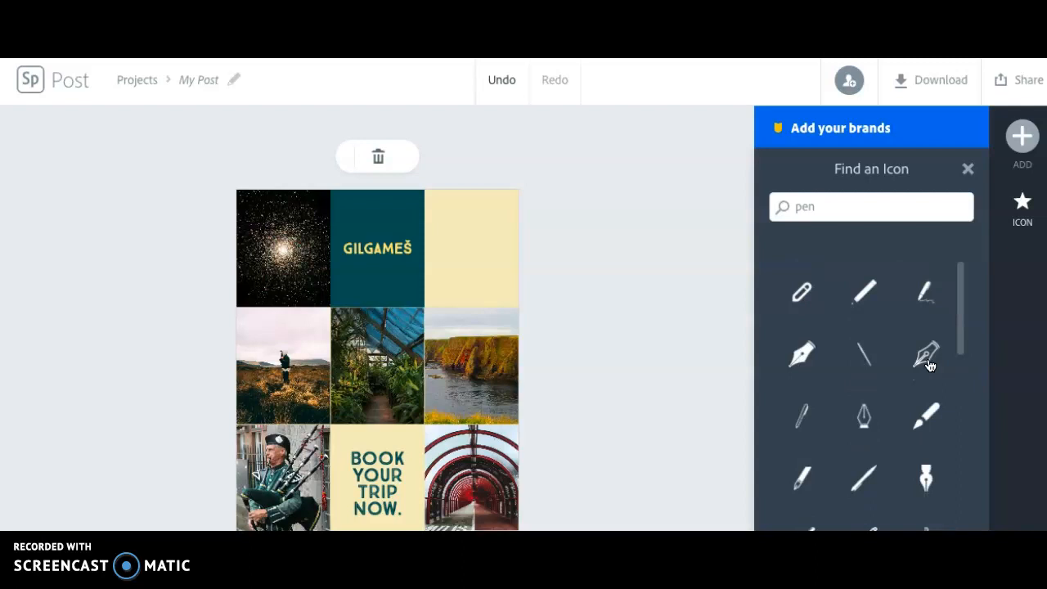
{"action": "left_click", "coordinate": [871, 302]}
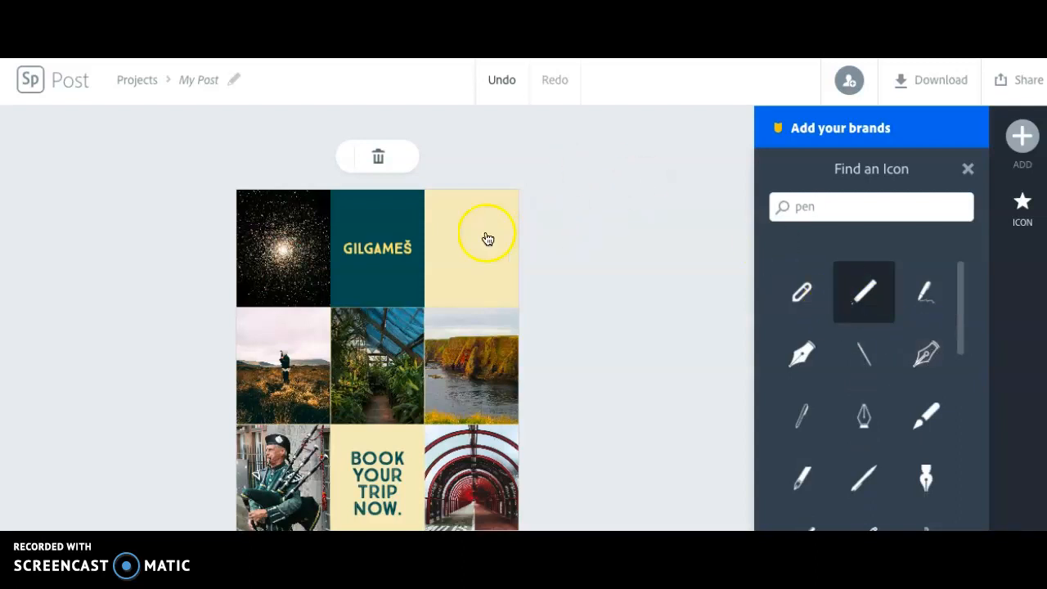
{"action": "left_click_drag", "start_coordinate": [442, 266], "coordinate": [473, 247]}
{"action": "mouse_move", "coordinate": [417, 299]}
{"action": "left_mouse_down"}
{"action": "mouse_move", "coordinate": [481, 251]}
{"action": "mouse_move", "coordinate": [468, 253]}
{"action": "left_mouse_up"}
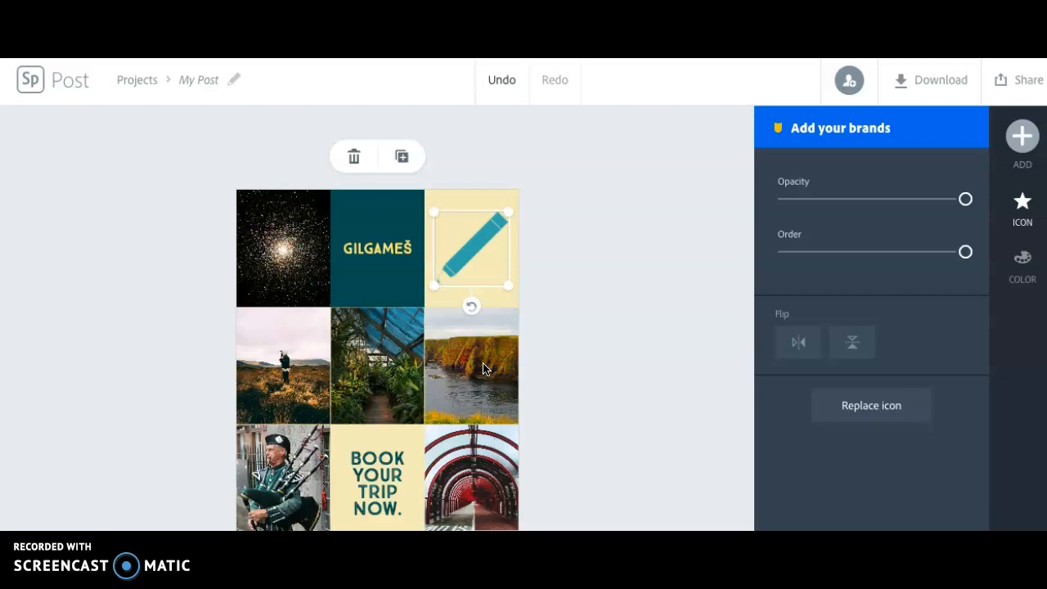
{"action": "left_click", "coordinate": [564, 319]}
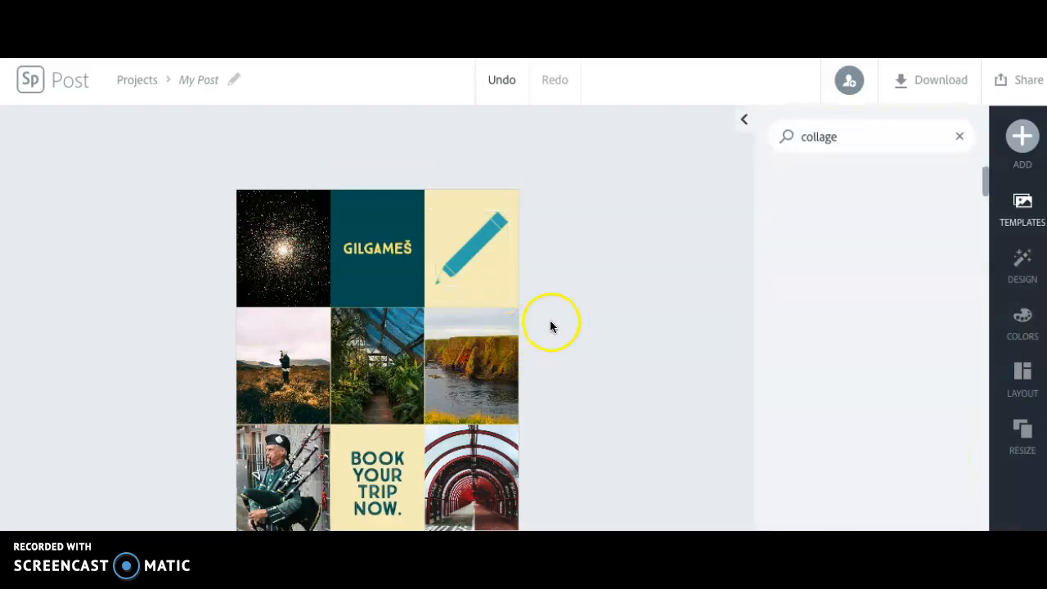
Open the download options for the finished collage.
{"action": "left_click", "coordinate": [930, 82]}
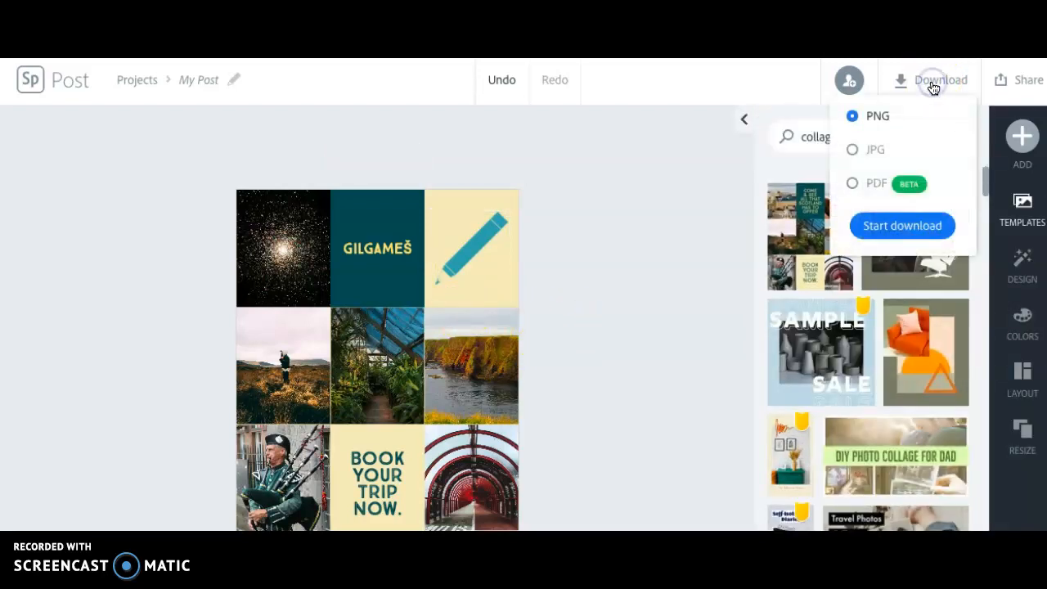